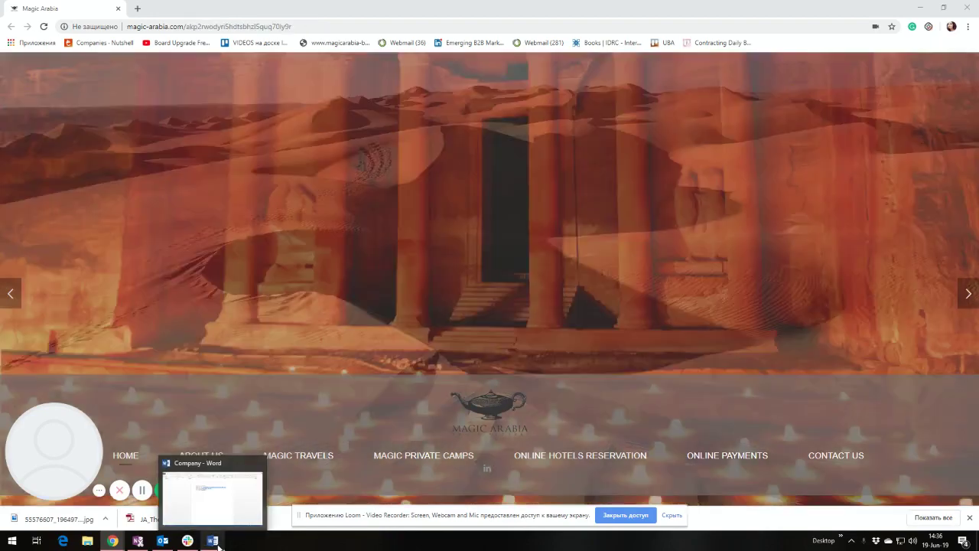
left_click(215, 543)
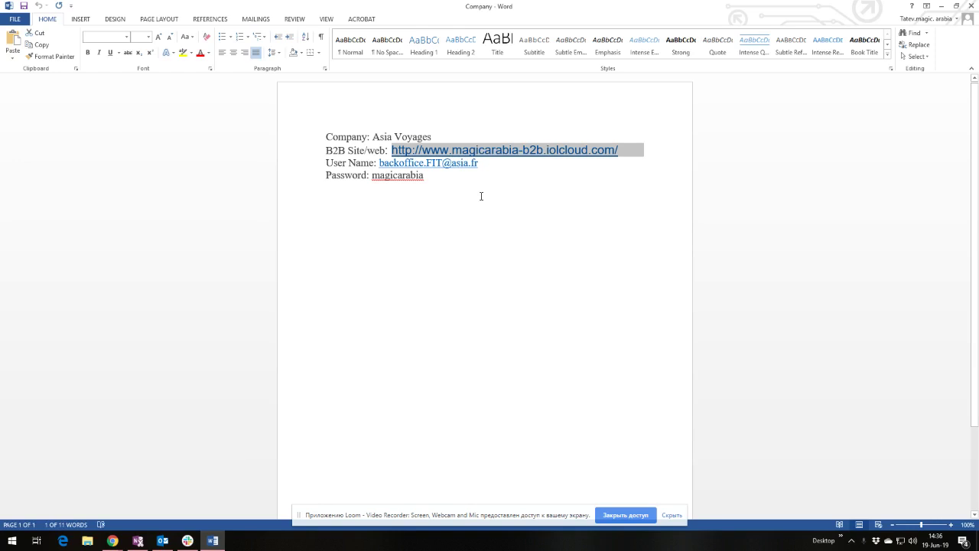
left_click(521, 191)
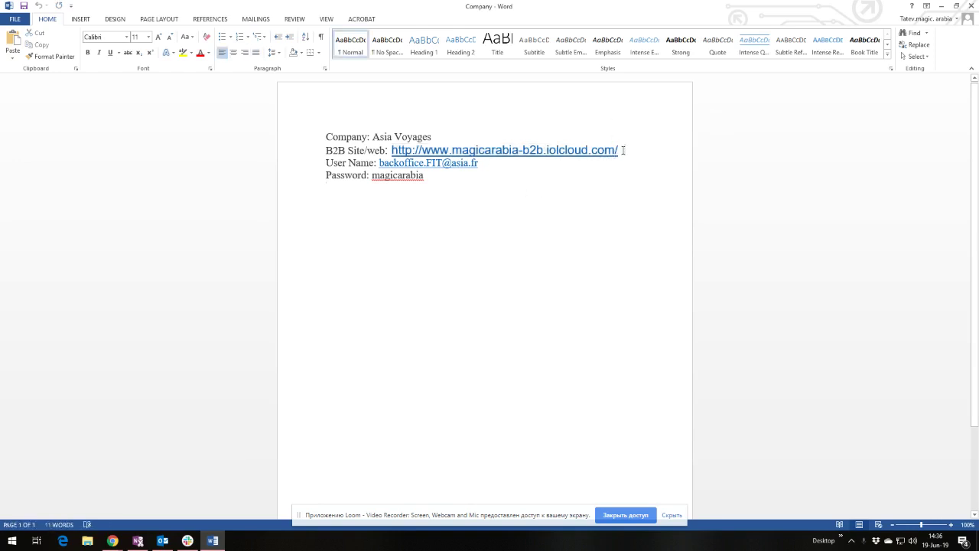
left_click_drag(627, 149, 396, 149)
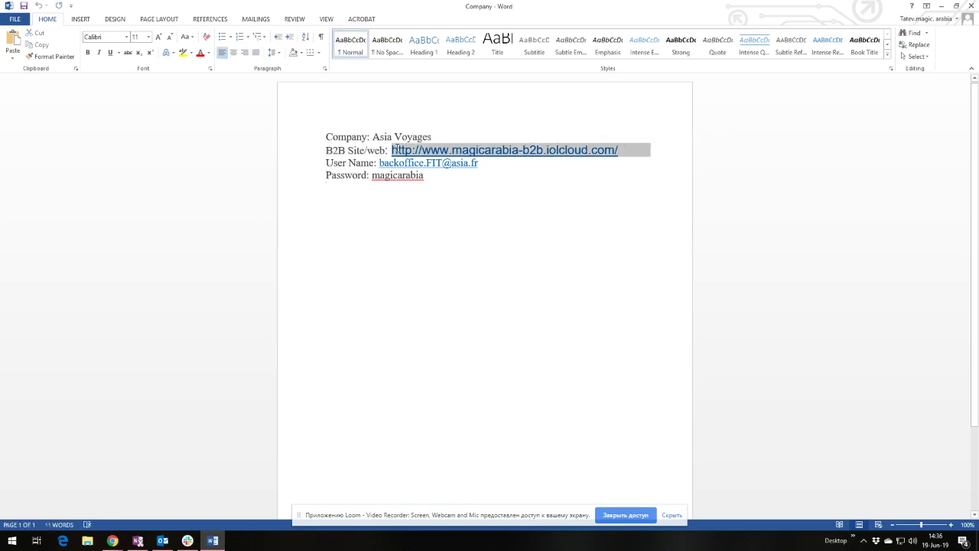
left_click(113, 541)
left_click(57, 494)
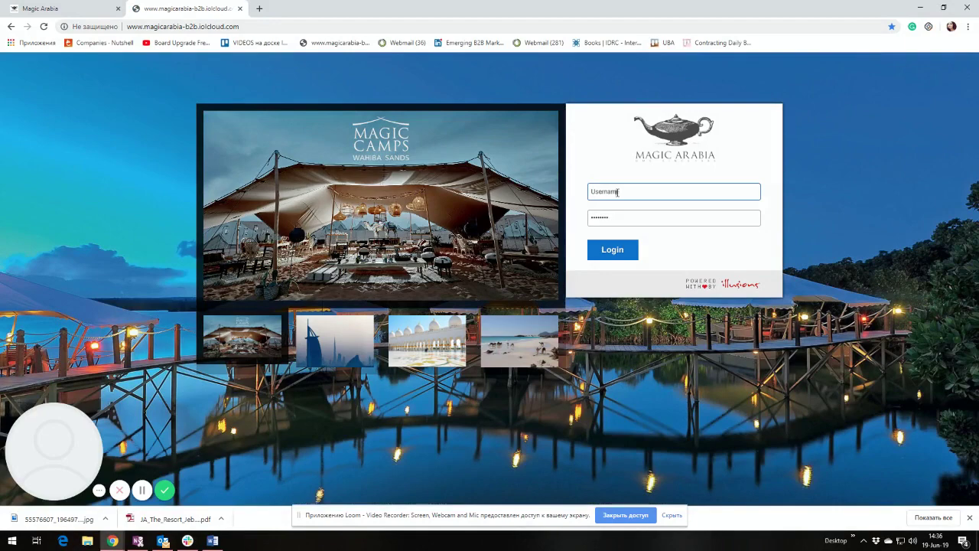
Step: Log in to the Magic Arabia B2B portal with the saved username and the account password
left_click(618, 192)
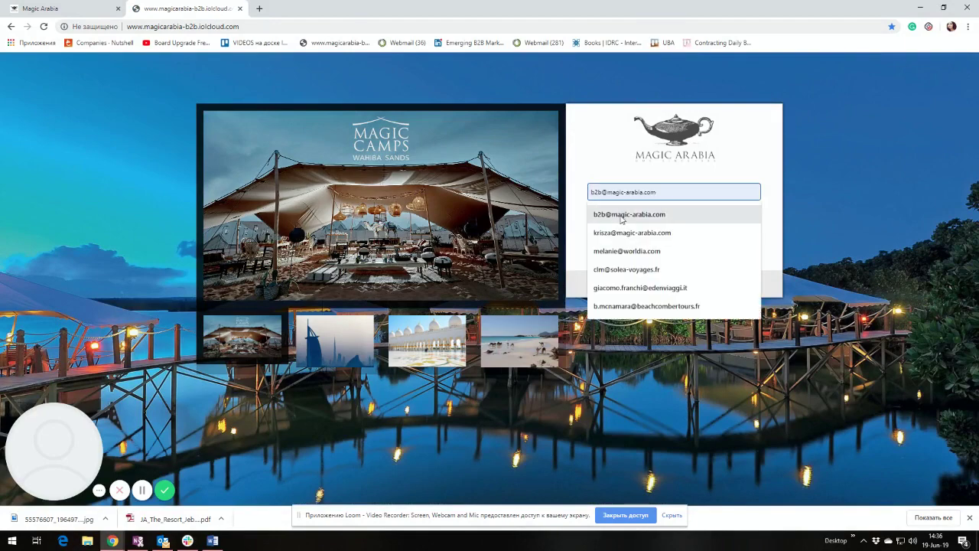
left_click(620, 216)
type("****")
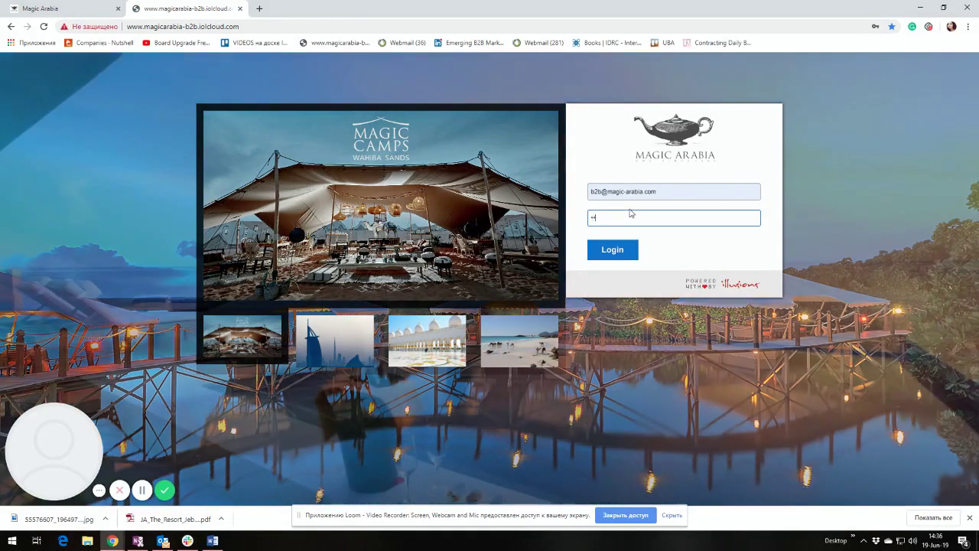
type("*****")
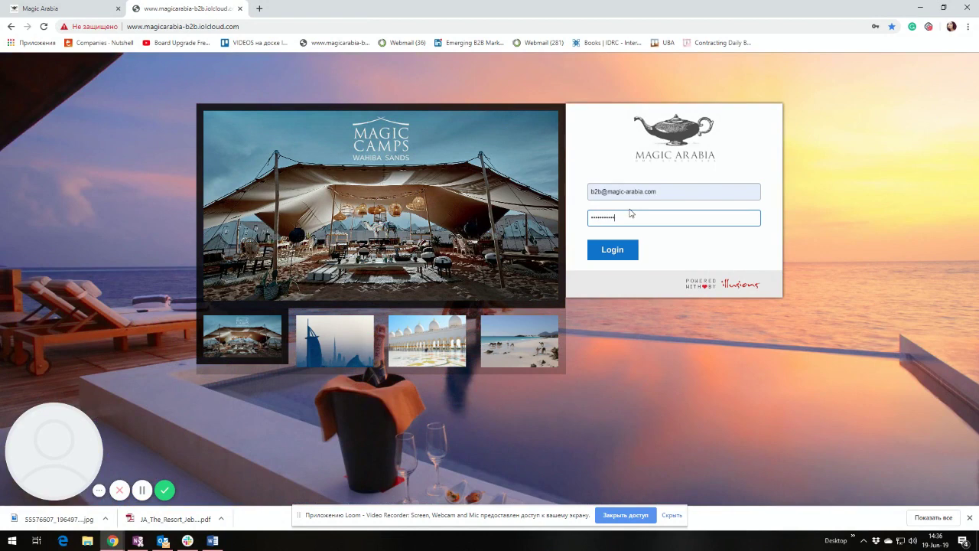
key("Return")
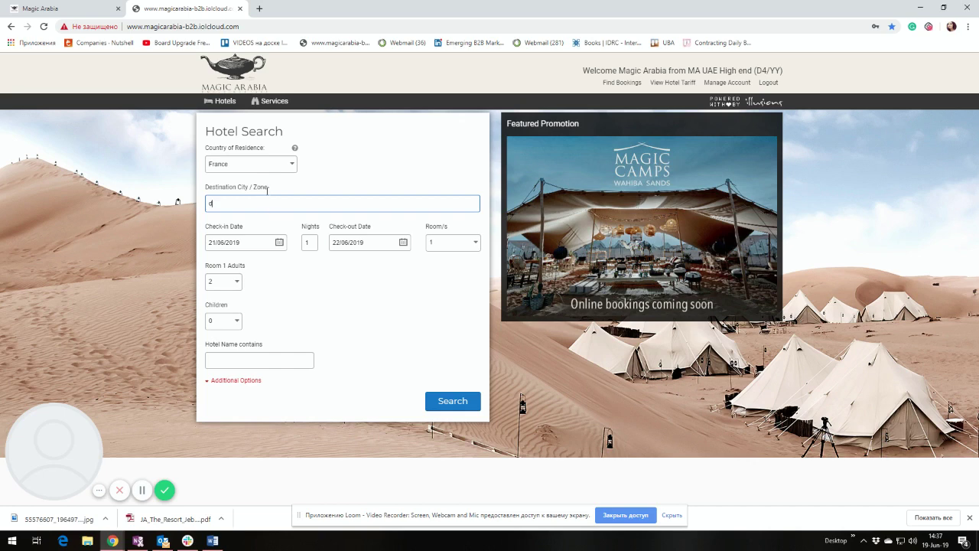
Step: Set the hotel search to destination DUBAI(DXB), UNITED ARAB EMIRATES, with check-in 26/06/2019 for 3 nights
type("ubai")
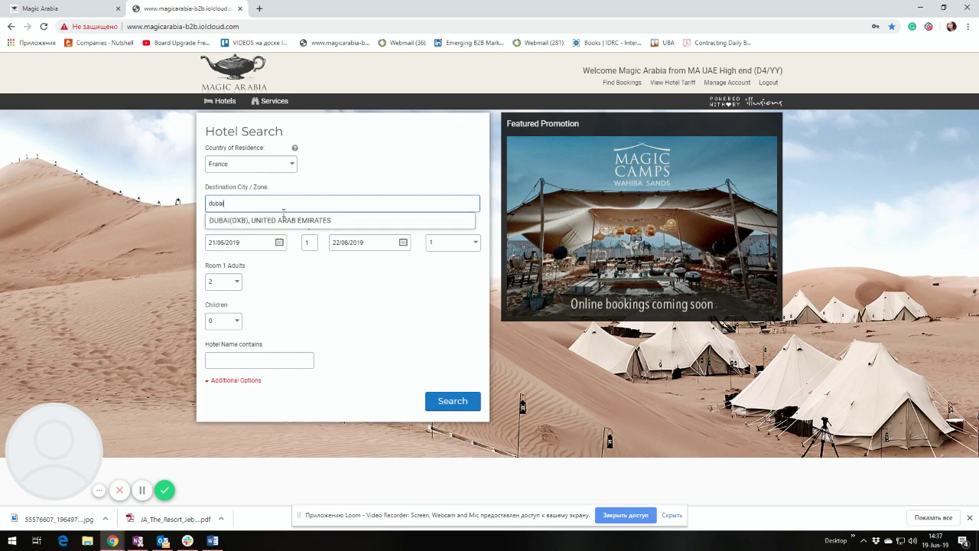
left_click(284, 219)
left_click(279, 242)
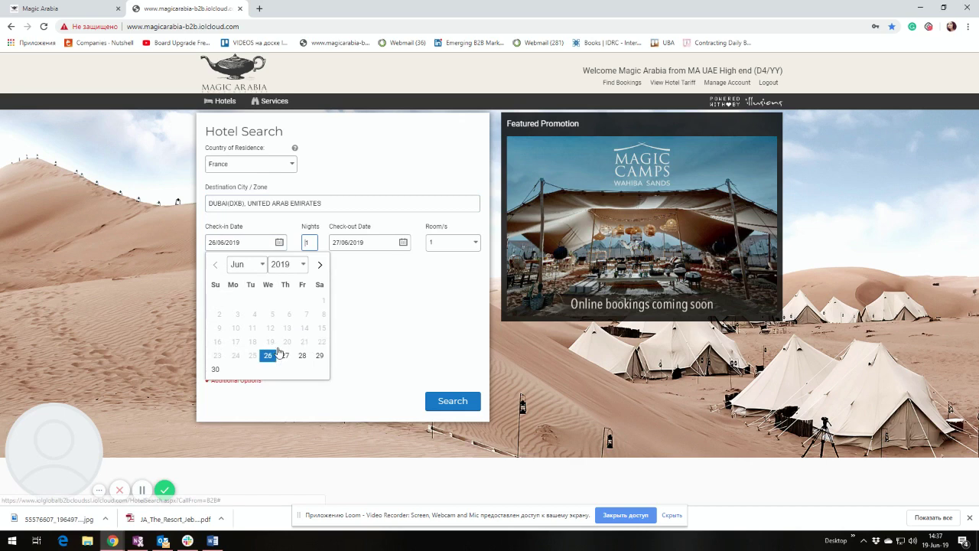
key("Delete")
type("3")
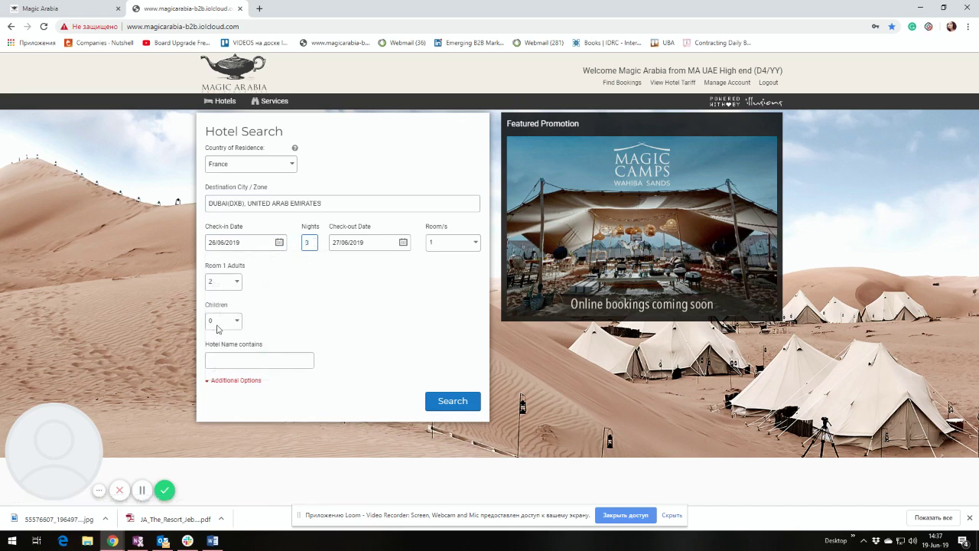
Step: Add one child aged 9, set the hotel name to atlantis, and run the hotel search
left_click(231, 322)
left_click(220, 341)
left_click(267, 325)
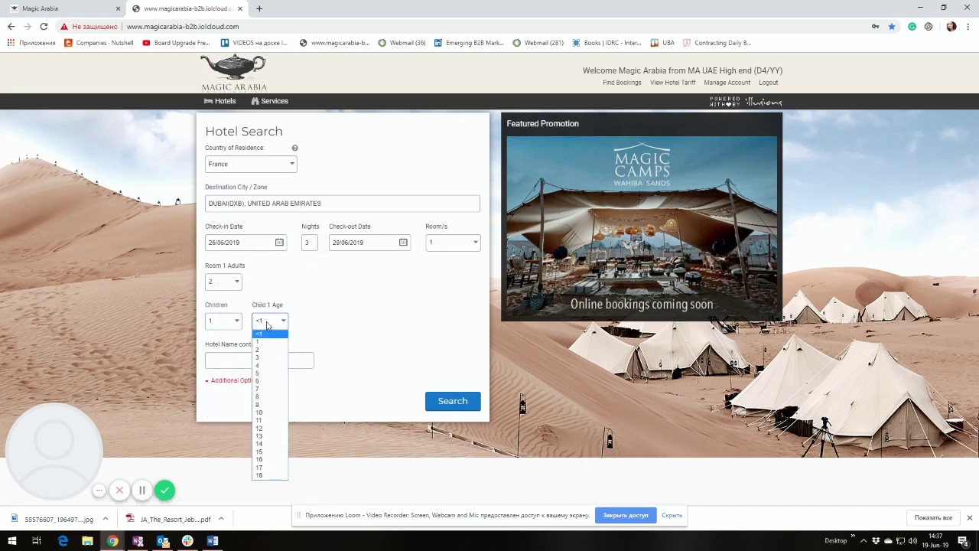
left_click(278, 406)
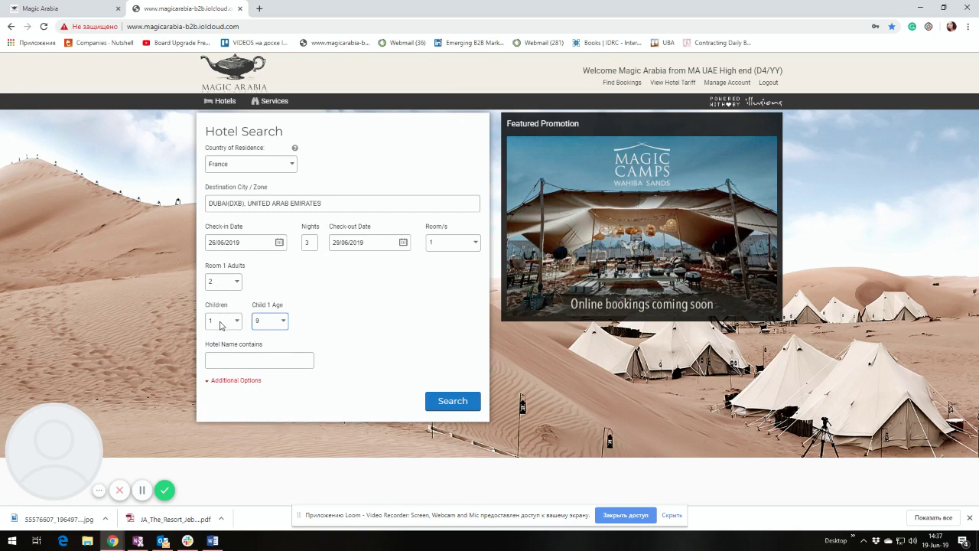
left_click(232, 360)
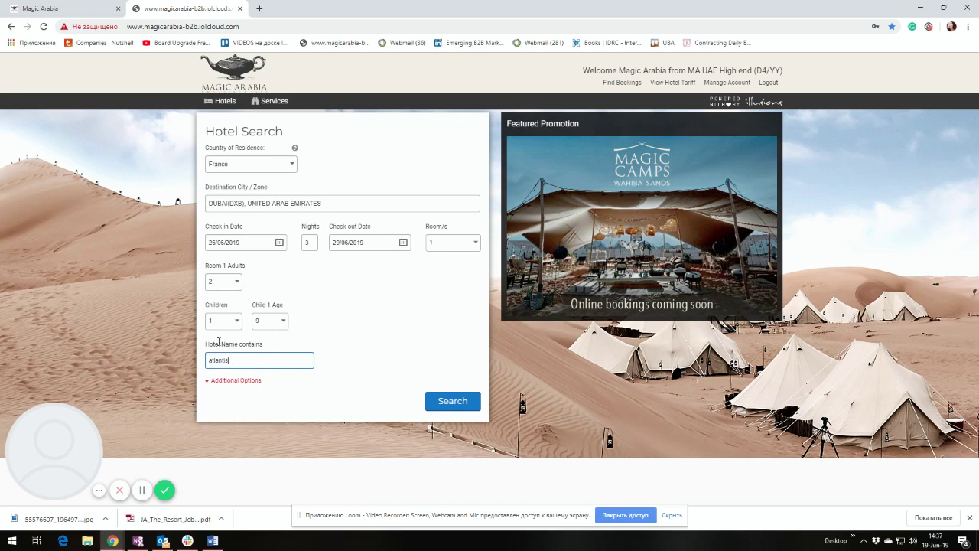
left_click(455, 402)
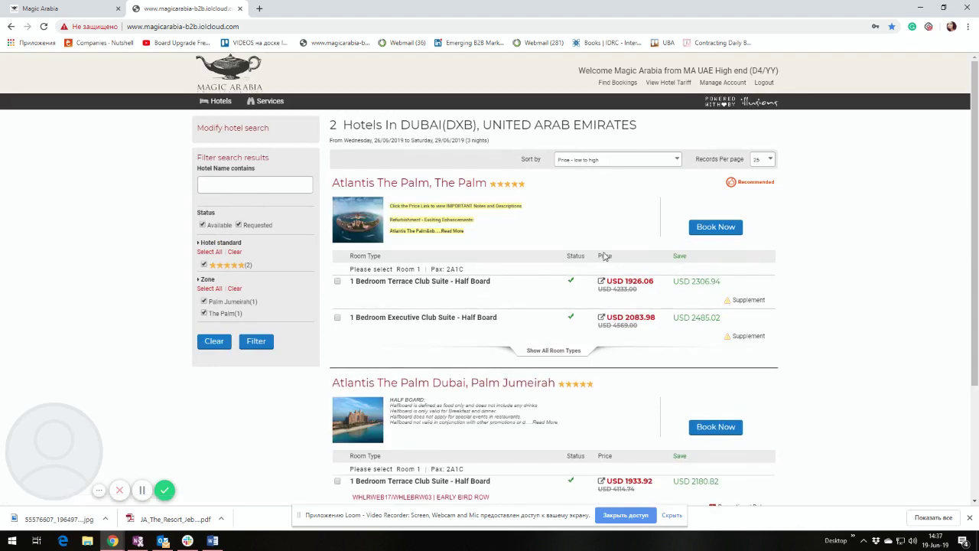
Step: Compare the Atlantis offers in the results and read the hotel information for Atlantis The Palm, The Palm
scroll(618, 257, "down", 2)
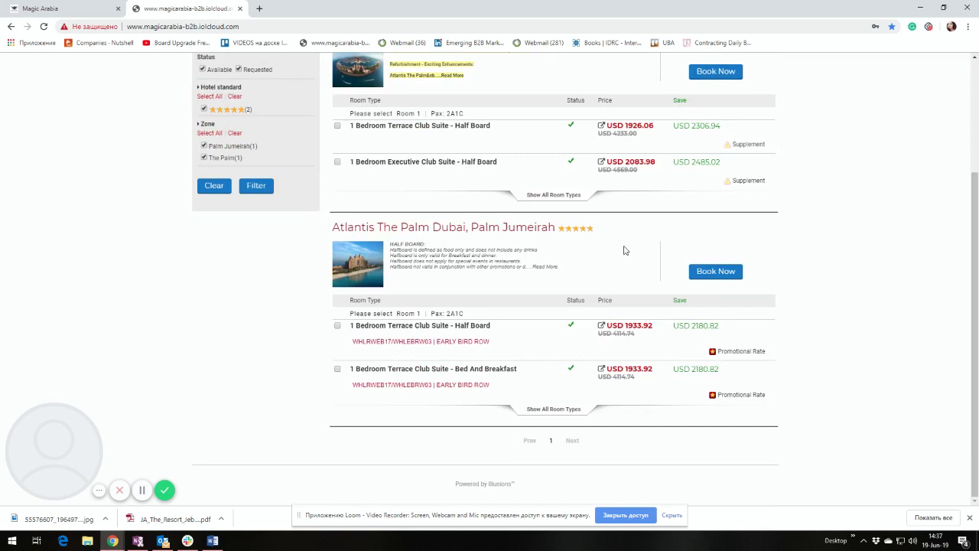
scroll(672, 130, "up", 2)
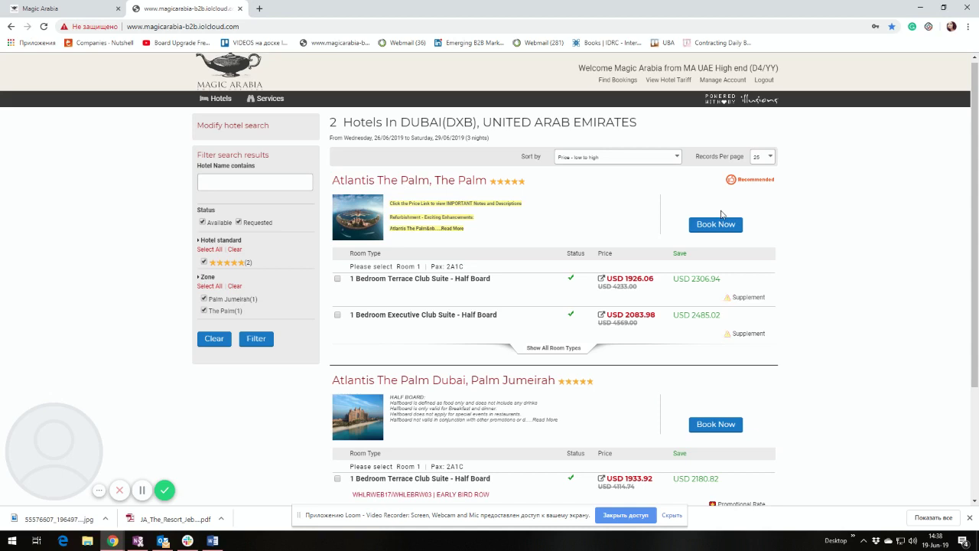
scroll(715, 294, "down", 2)
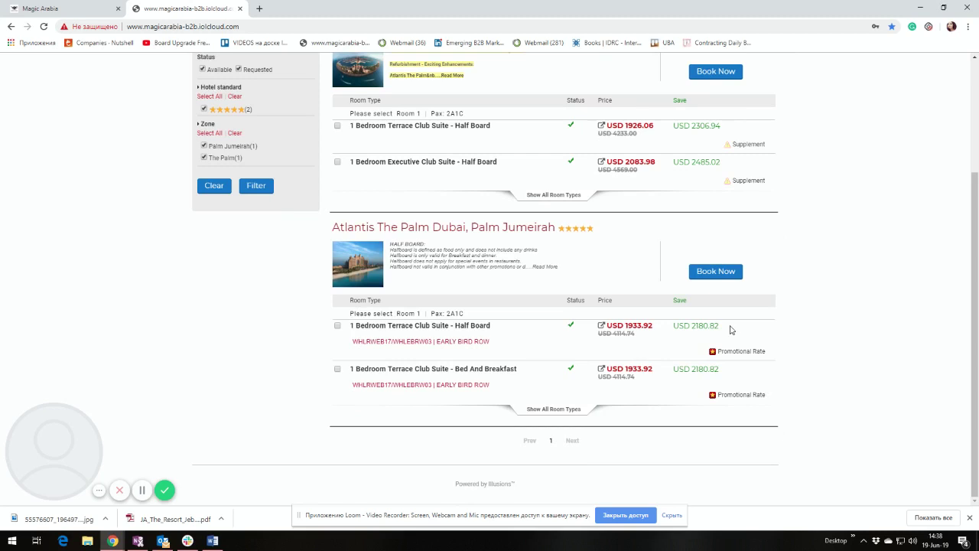
scroll(709, 280, "up", 1)
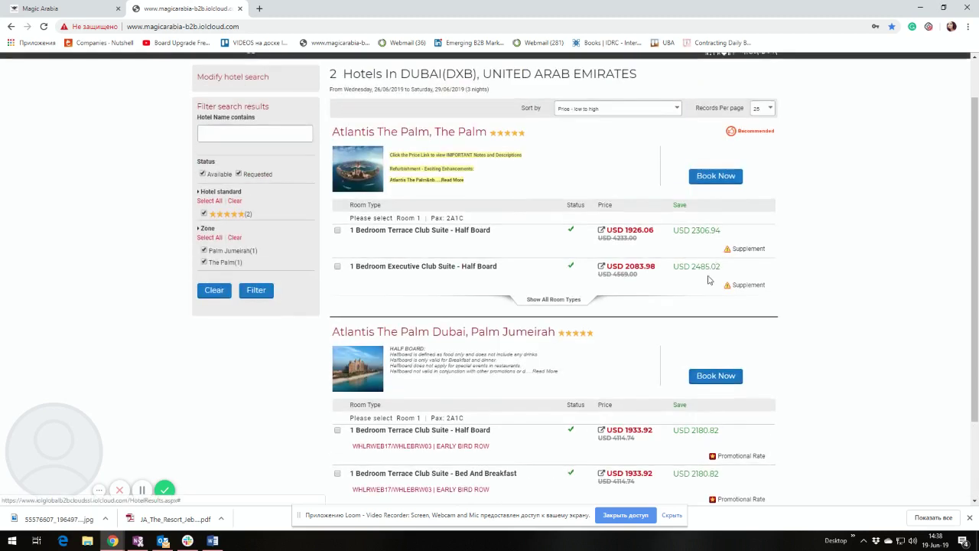
left_click(413, 136)
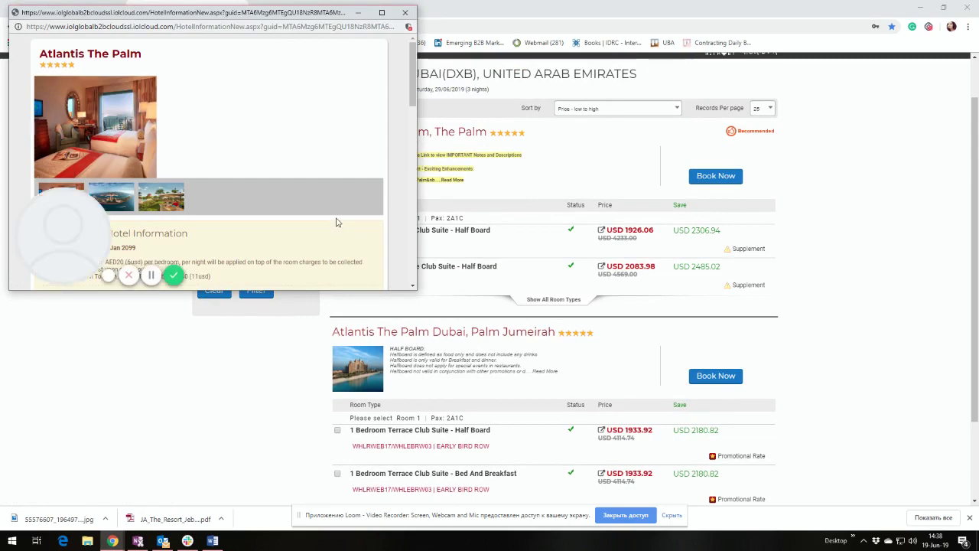
scroll(333, 221, "down", 5)
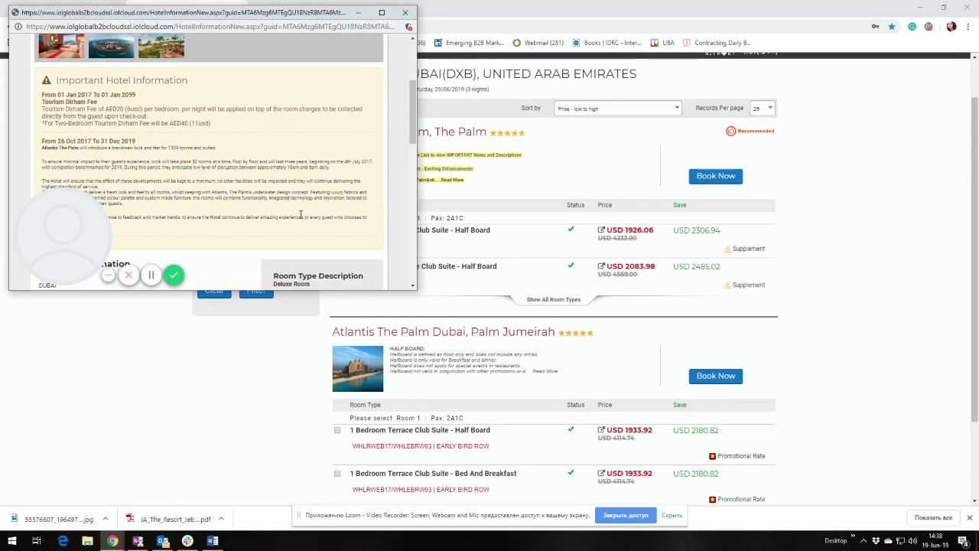
scroll(302, 218, "down", 3)
scroll(301, 218, "down", 3)
scroll(263, 143, "down", 5)
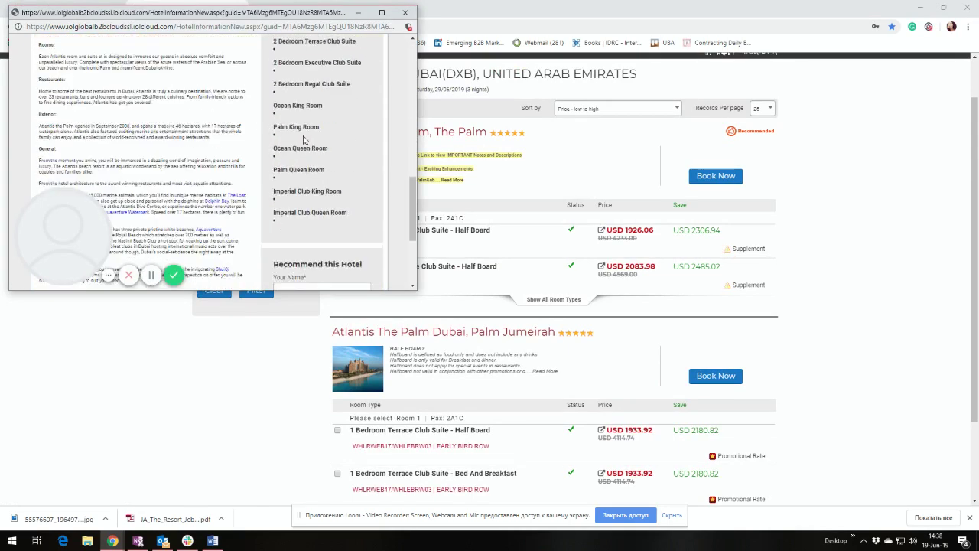
left_click(405, 12)
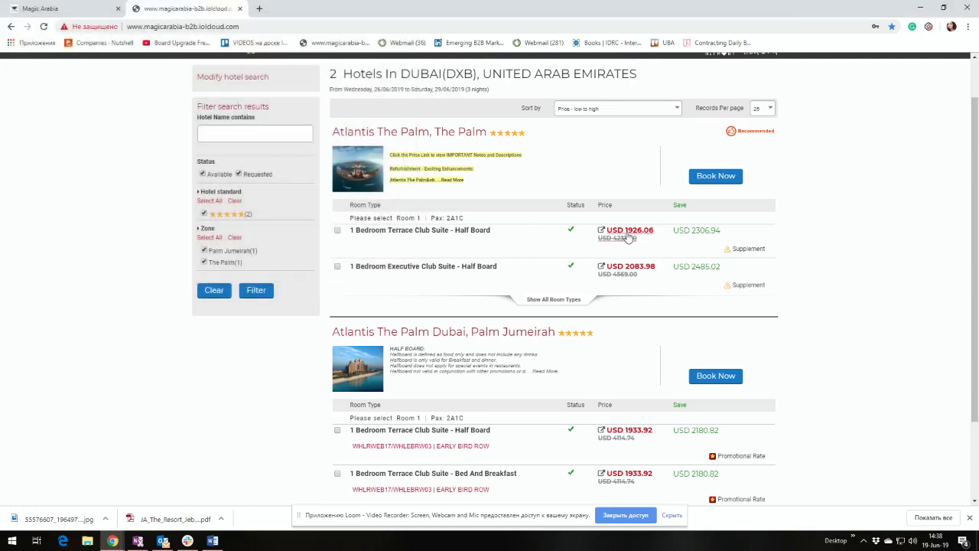
Step: Review the price breakdown of the 1 Bedroom Terrace Club Suite - Half Board, including rates, discounts, supplements, cancellation policy and notes
left_click(625, 237)
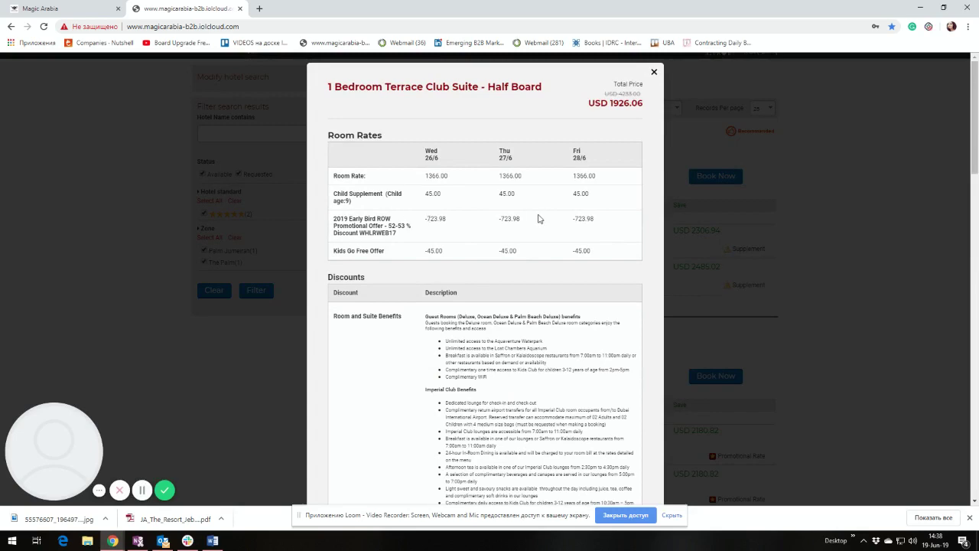
scroll(448, 256, "down", 4)
scroll(449, 257, "down", 5)
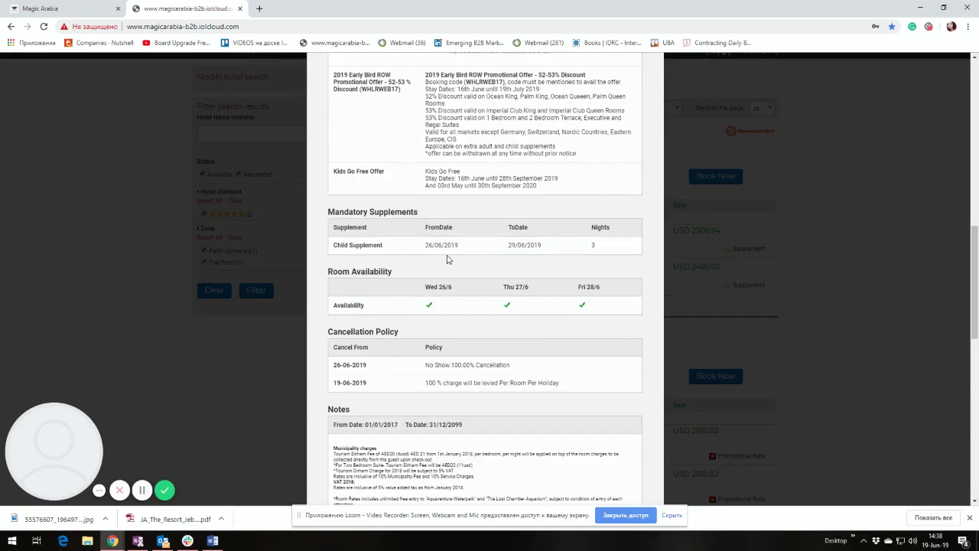
scroll(471, 268, "down", 3)
scroll(492, 279, "down", 3)
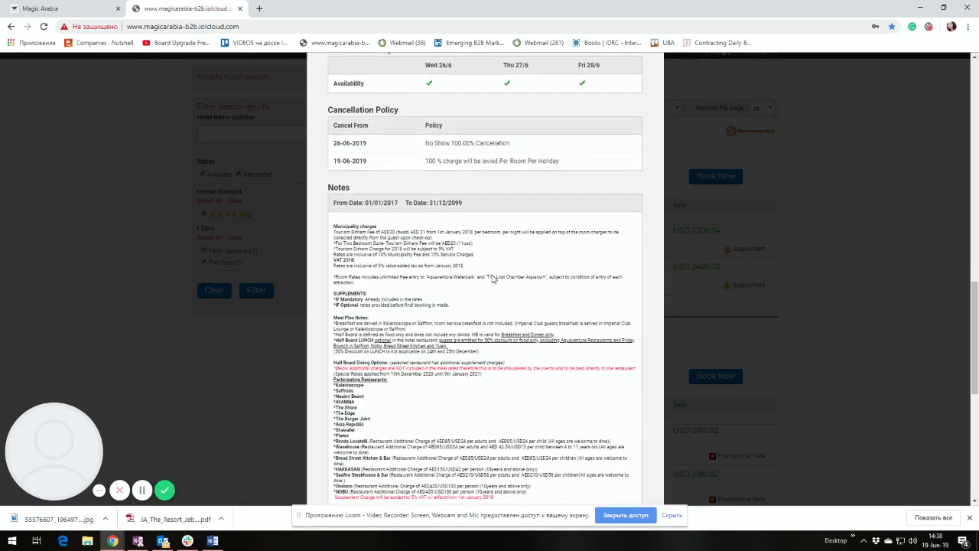
scroll(492, 278, "up", 10)
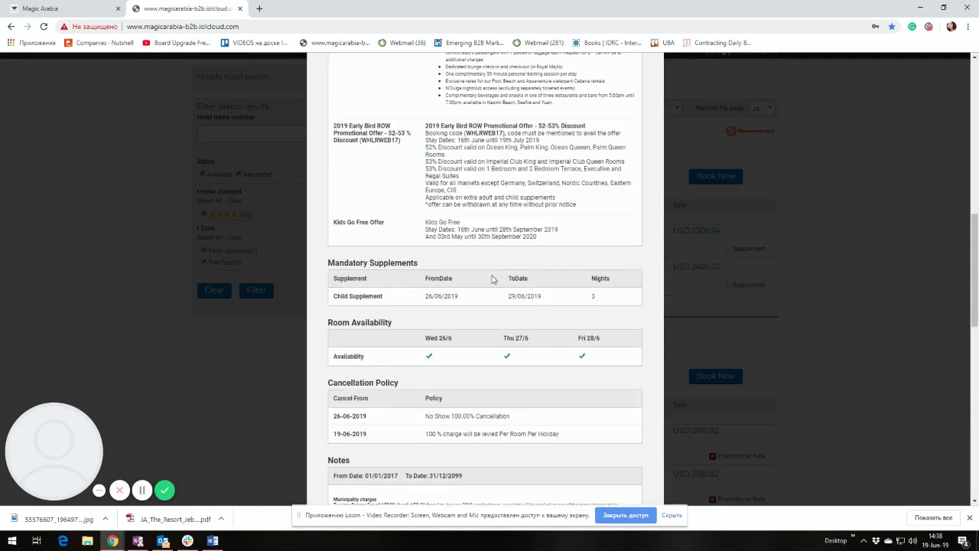
scroll(491, 278, "up", 5)
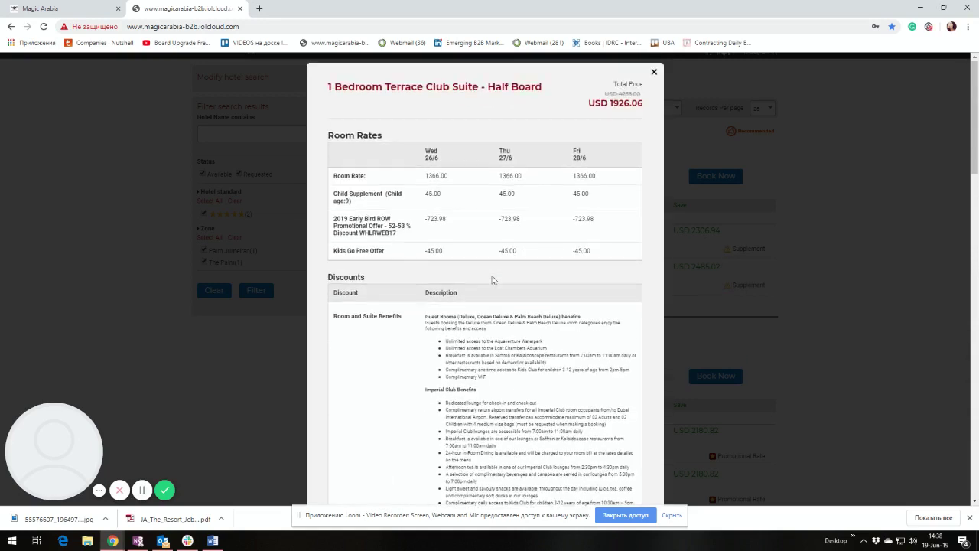
scroll(491, 278, "down", 1)
scroll(492, 278, "up", 1)
scroll(490, 230, "down", 1)
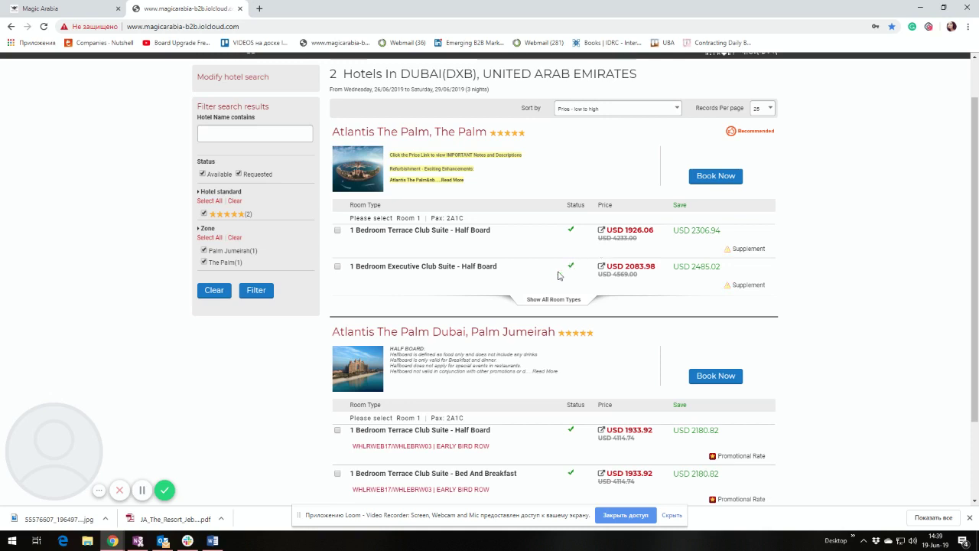
Step: Start booking the 1 Bedroom Terrace Club Suite - Half Board at Atlantis The Palm, and review its booking terms, discounts and supplements
left_click(338, 231)
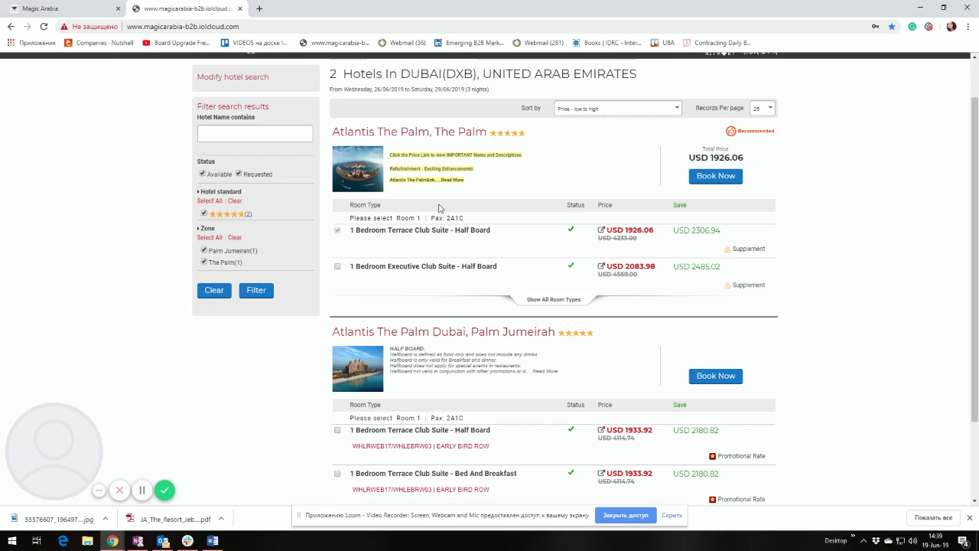
left_click(729, 181)
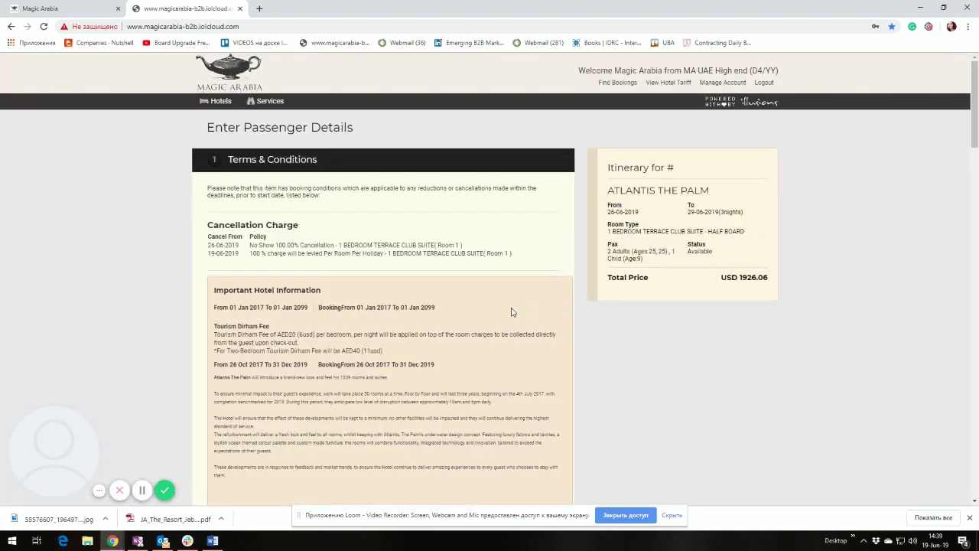
scroll(511, 312, "down", 2)
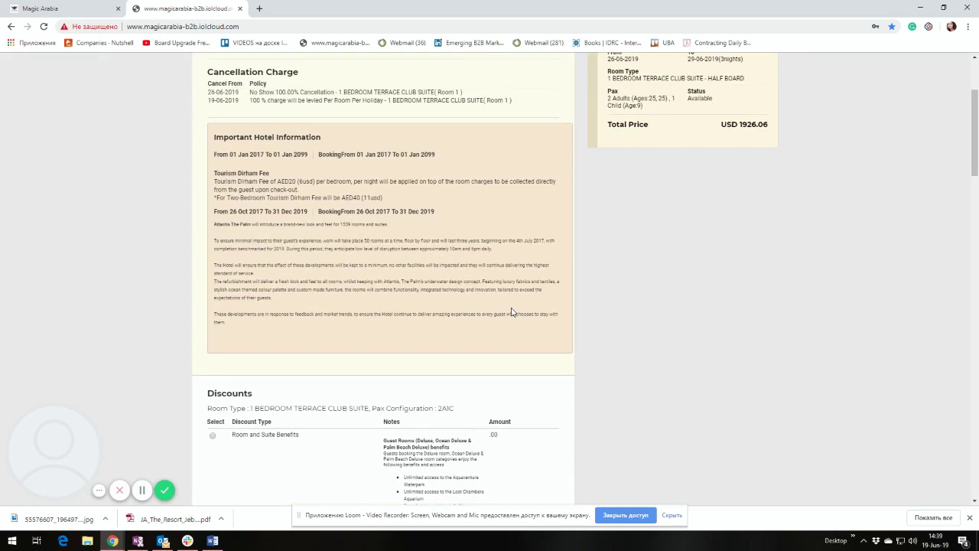
scroll(512, 312, "down", 2)
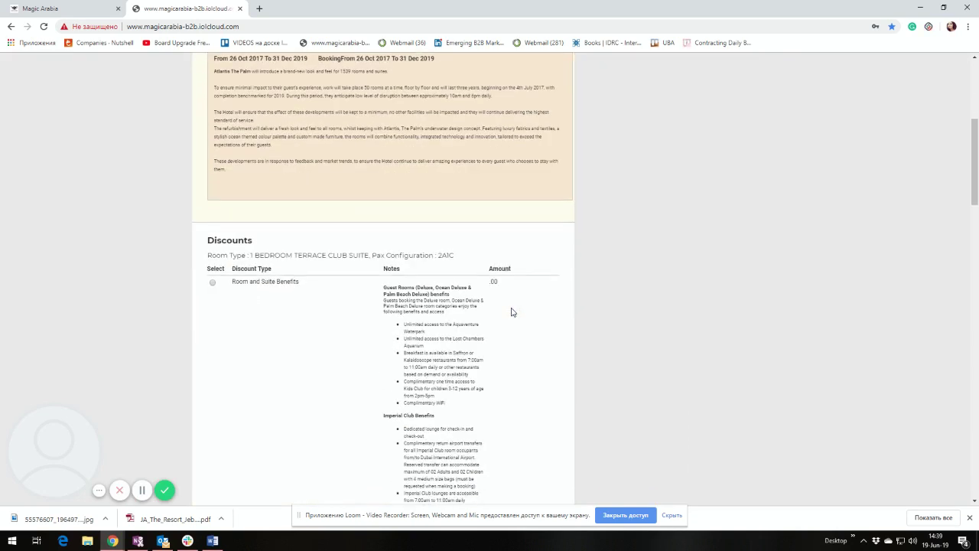
scroll(510, 312, "down", 3)
scroll(468, 264, "down", 10)
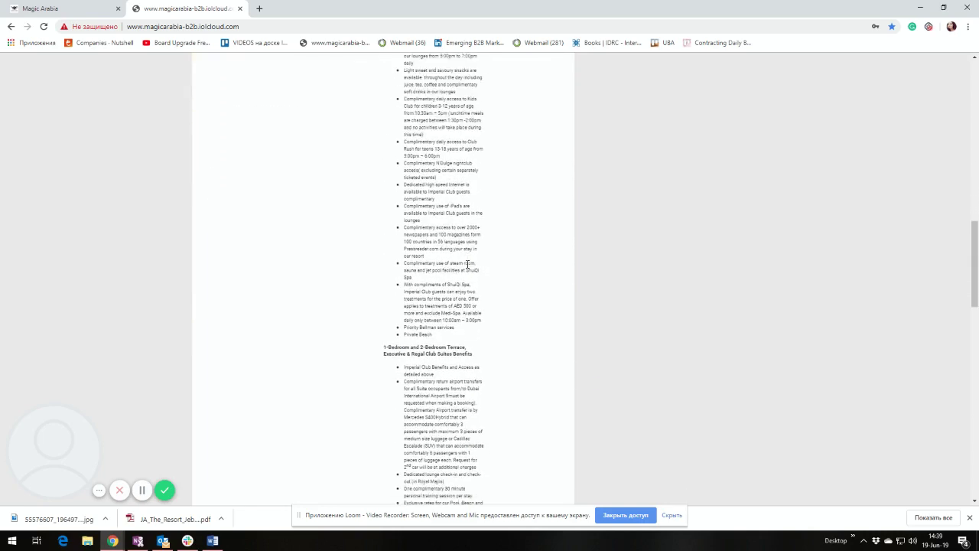
scroll(469, 267, "down", 3)
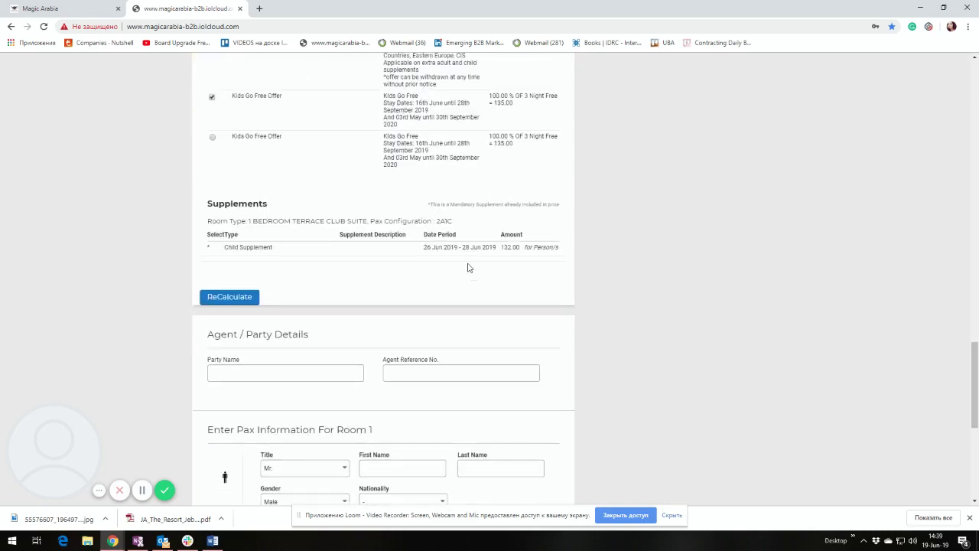
Step: Fill in the agent and party details with the family's surname as party name and the agent's name as reference
scroll(469, 267, "down", 3)
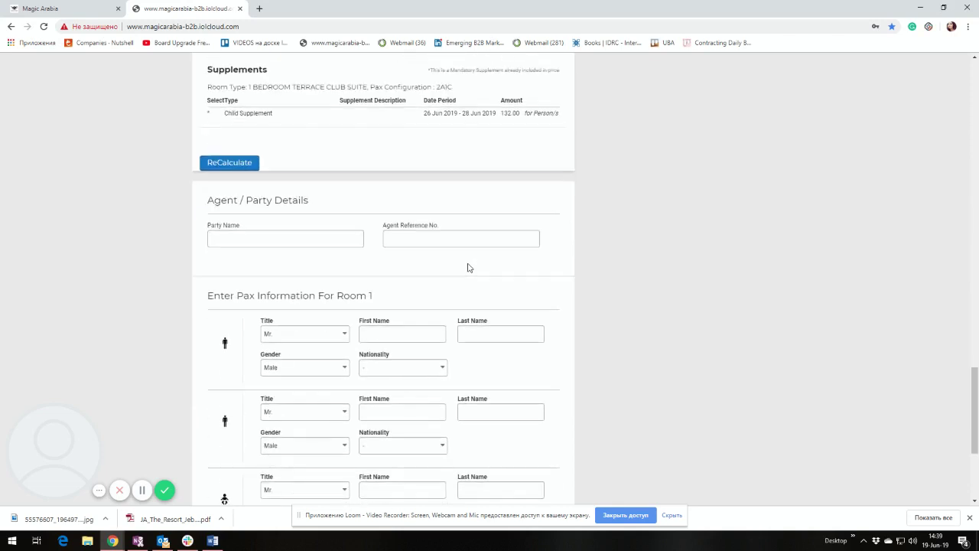
scroll(468, 263, "up", 1)
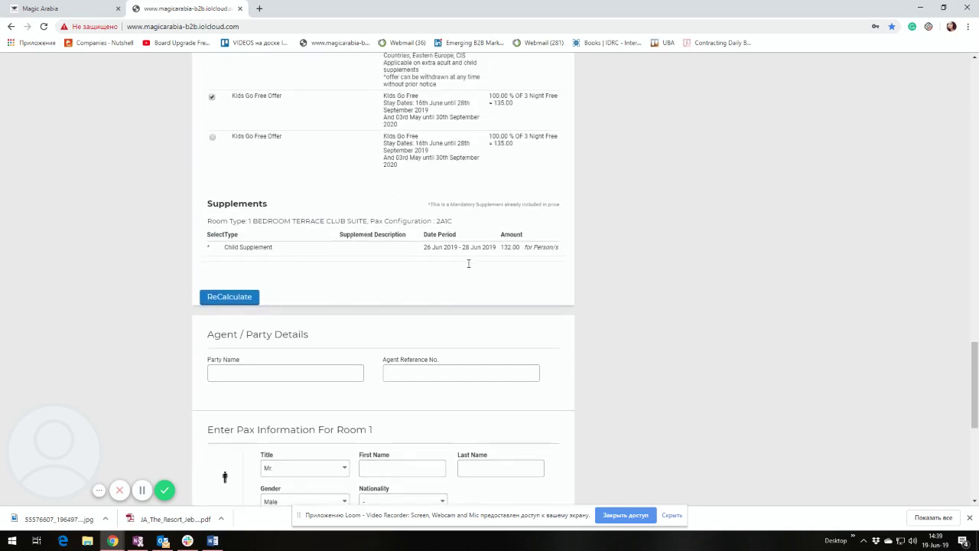
scroll(469, 265, "down", 3)
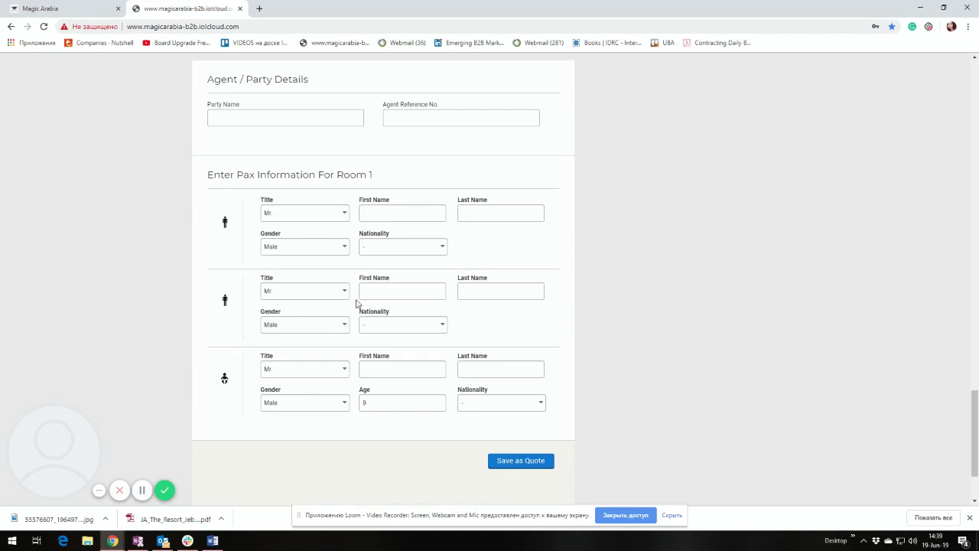
left_click(258, 121)
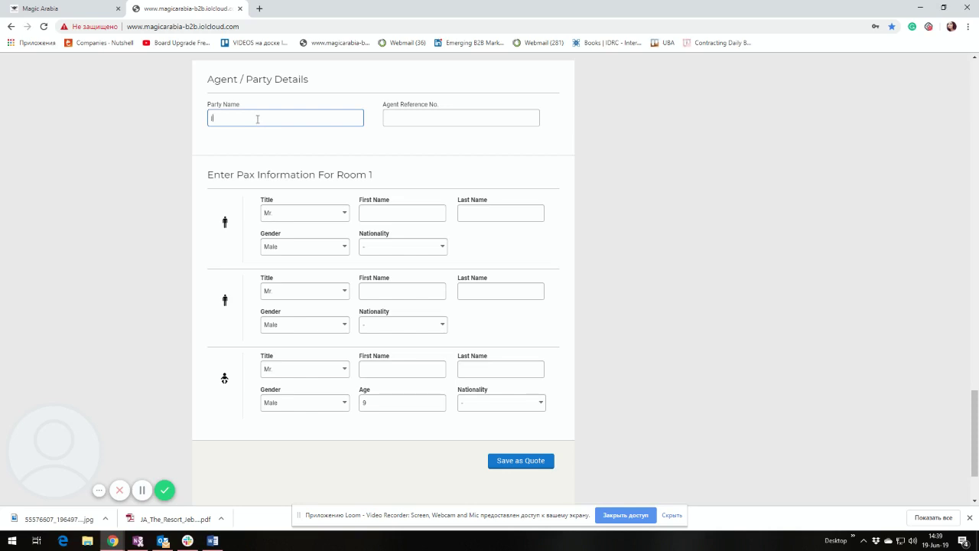
type("jacksons")
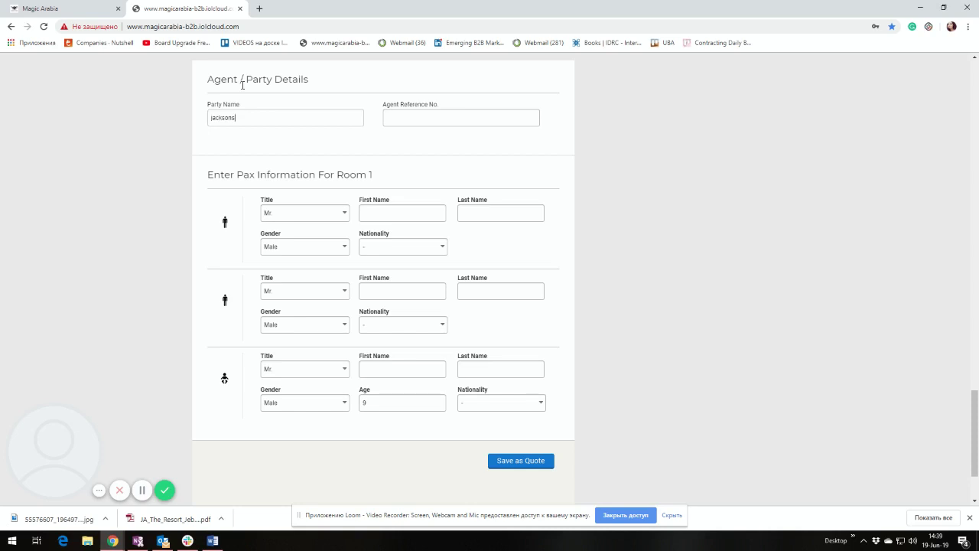
left_click(426, 118)
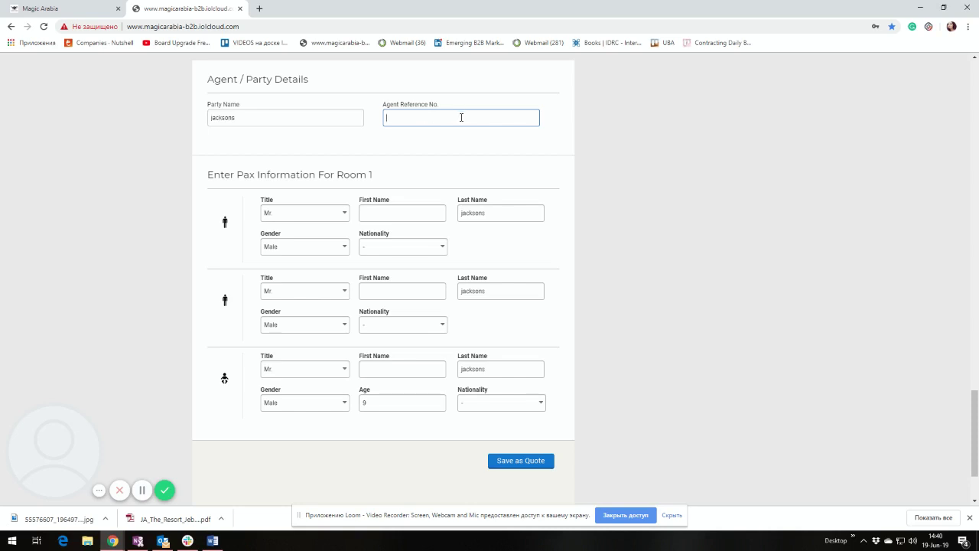
type("Lea")
Step: Enter the first names of both adults and the child for Room 1, and save the booking as a quote
left_click(399, 213)
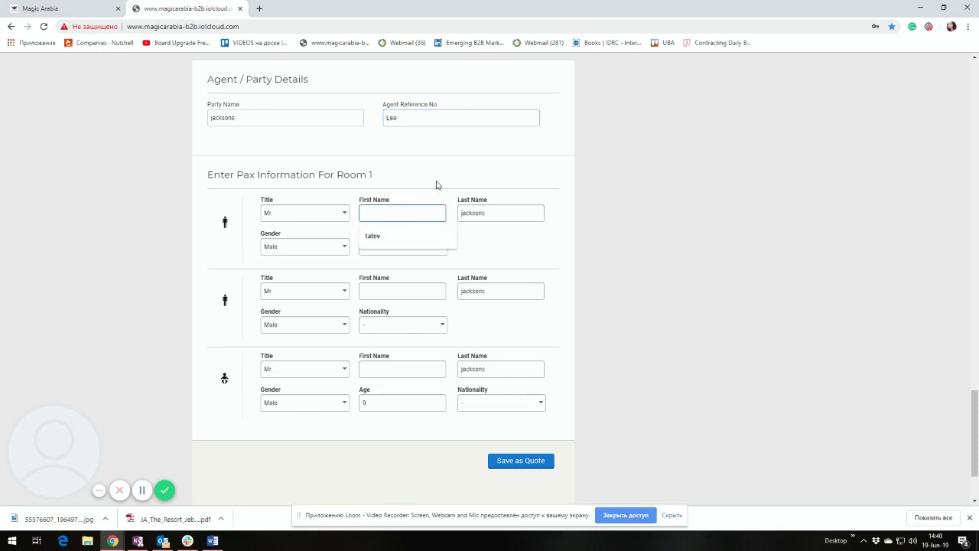
type("Jane")
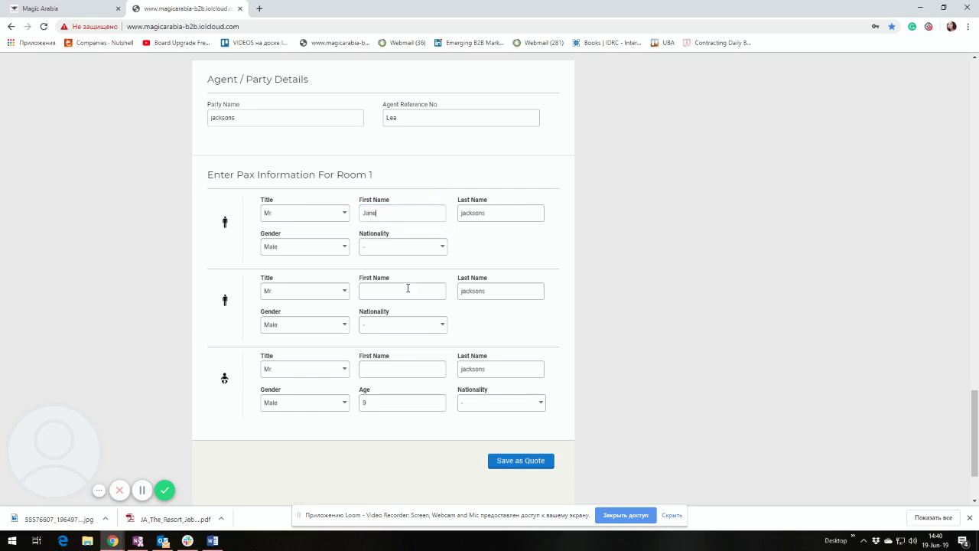
left_click(402, 290)
type("Jone")
left_click(430, 372)
type("Lia")
left_click(520, 461)
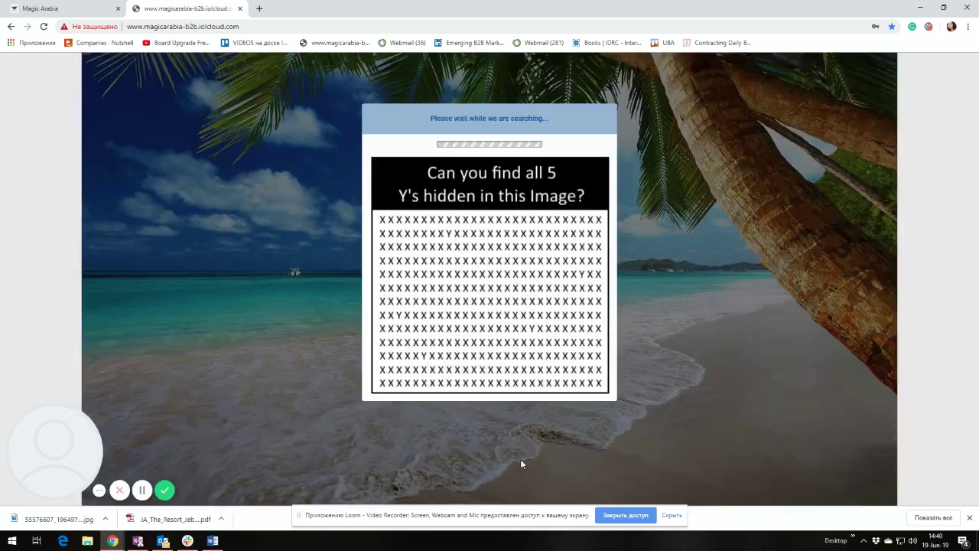